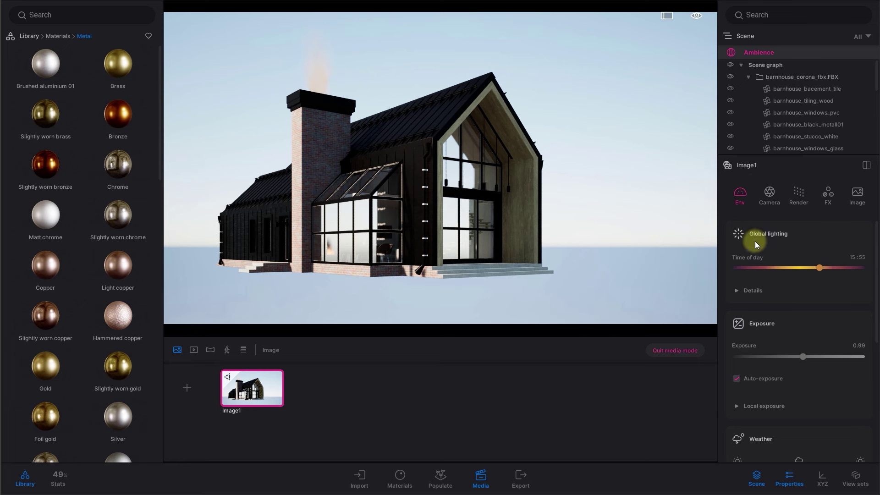
- Enable the HDRI environment in Backdrop HDRI mode and set its rotation to 29°
{"action": "scroll", "coordinate": [766, 296], "scroll_direction": "down", "scroll_amount": 5}
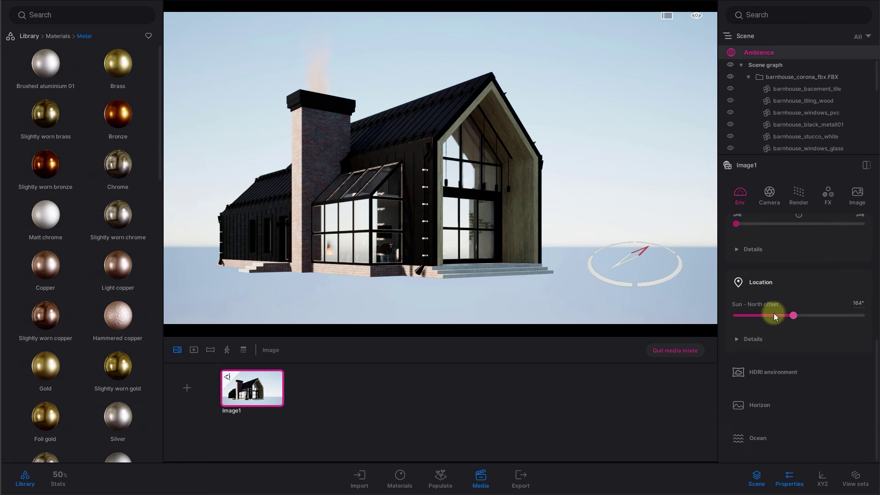
{"action": "left_click", "coordinate": [772, 372]}
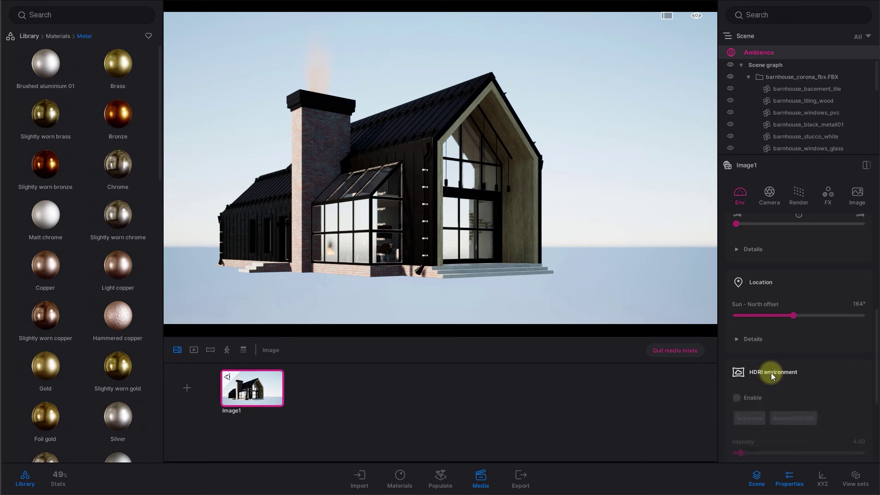
{"action": "left_click", "coordinate": [737, 397]}
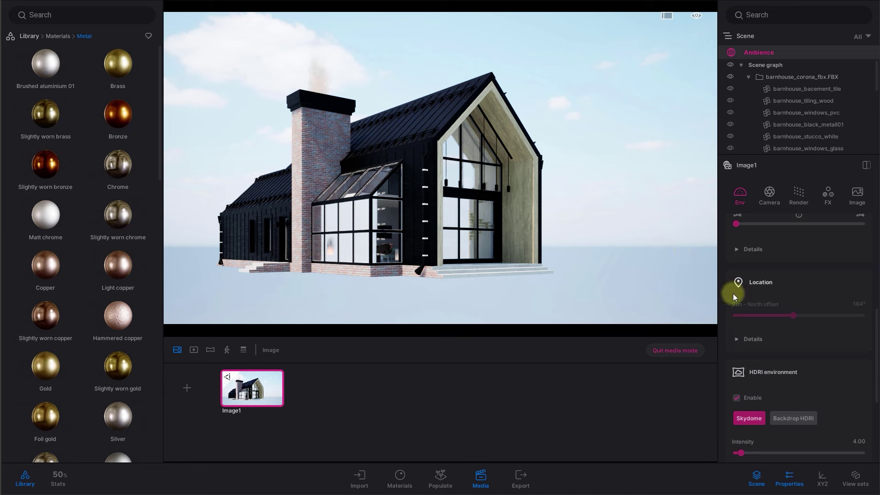
{"action": "left_click", "coordinate": [796, 418]}
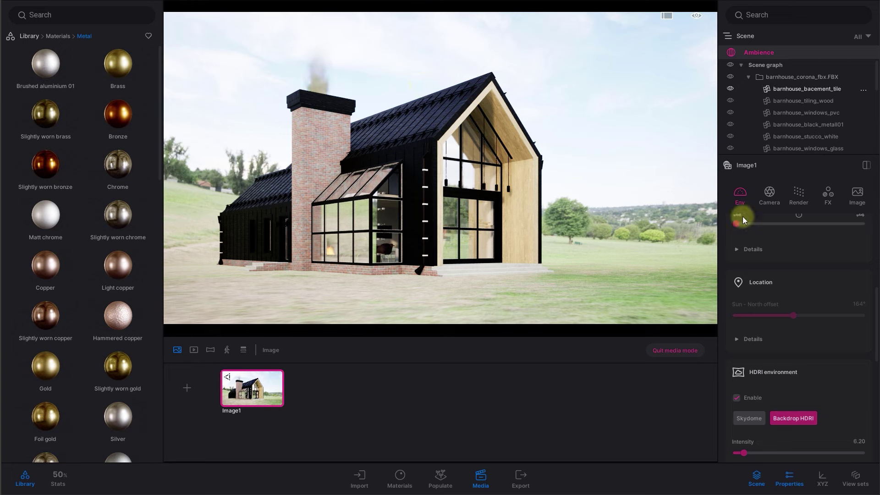
{"action": "scroll", "coordinate": [821, 407], "scroll_direction": "down", "scroll_amount": 1}
{"action": "left_click_drag", "start_coordinate": [771, 431], "coordinate": [746, 431]}
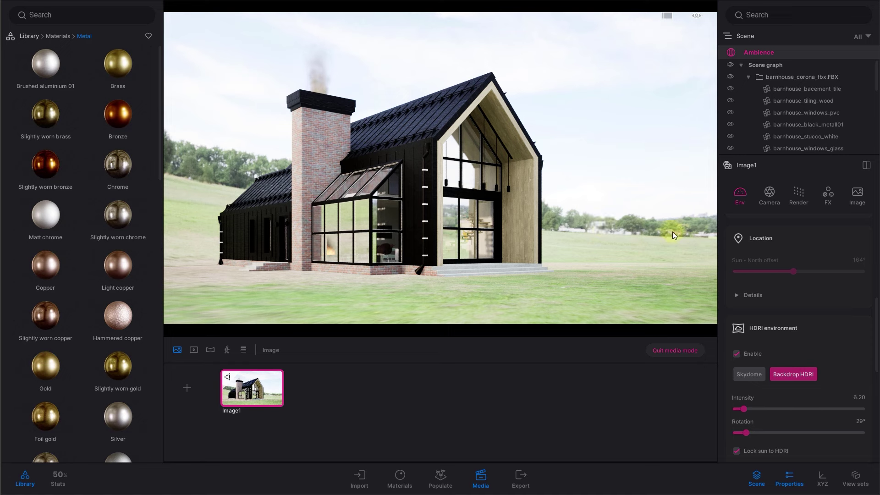
- Replace the backdrop HDRI with Sunset Fairway from the outdoor HDRI environments in the library
{"action": "scroll", "coordinate": [859, 429], "scroll_direction": "down", "scroll_amount": 4}
{"action": "scroll", "coordinate": [744, 364], "scroll_direction": "down", "scroll_amount": 4}
{"action": "scroll", "coordinate": [769, 403], "scroll_direction": "down", "scroll_amount": 3}
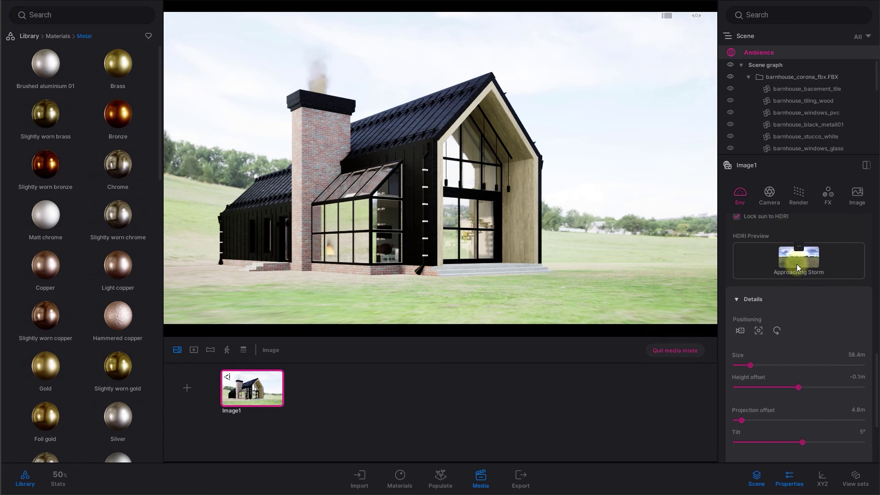
{"action": "left_click", "coordinate": [798, 246]}
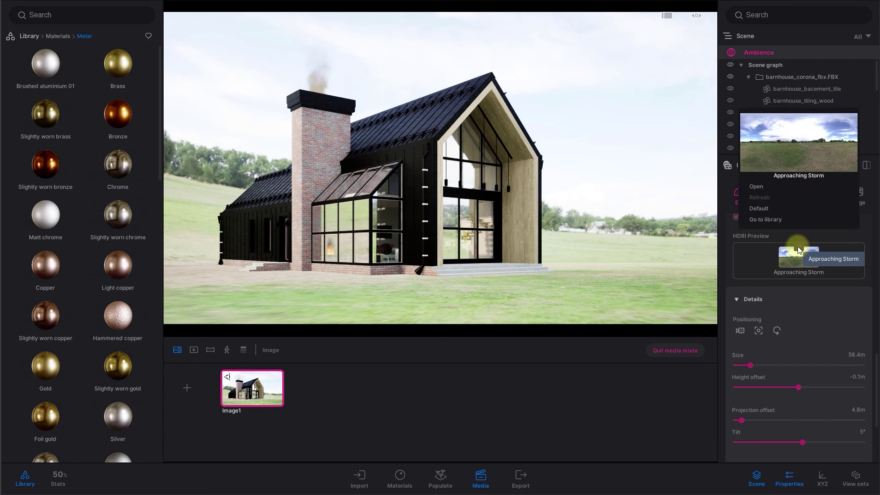
{"action": "left_click", "coordinate": [764, 219]}
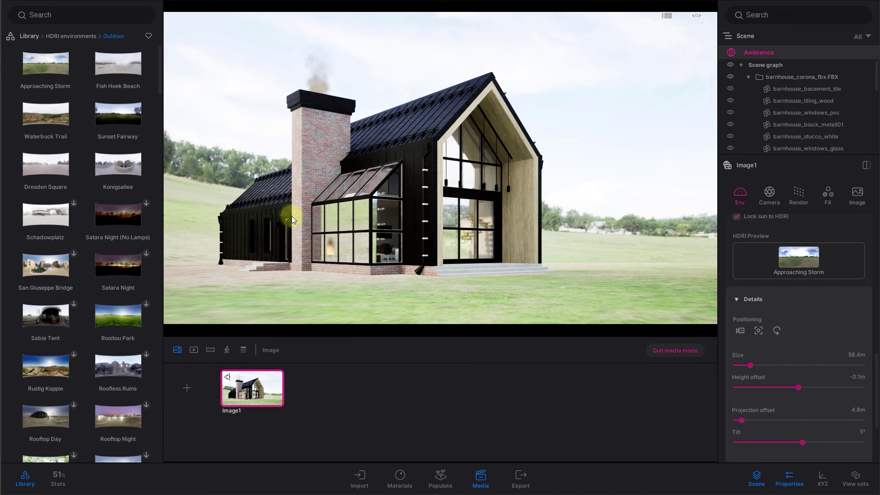
{"action": "scroll", "coordinate": [74, 267], "scroll_direction": "down", "scroll_amount": 8}
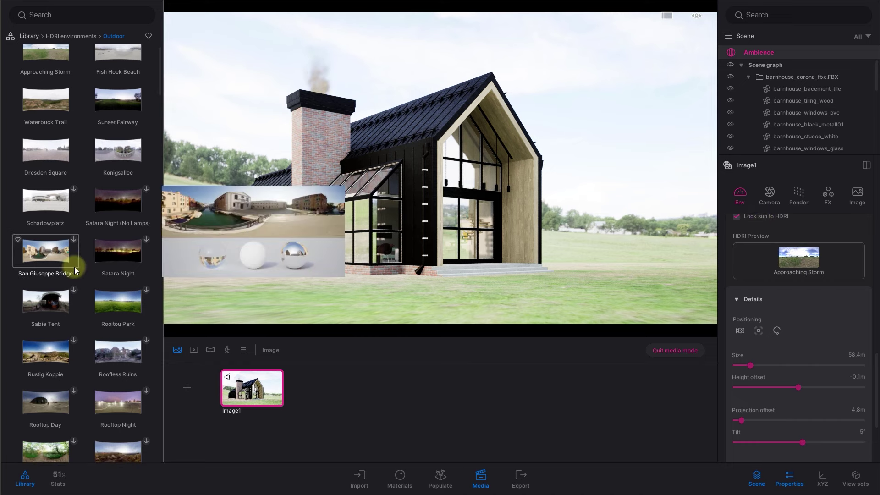
{"action": "scroll", "coordinate": [74, 287], "scroll_direction": "down", "scroll_amount": 2}
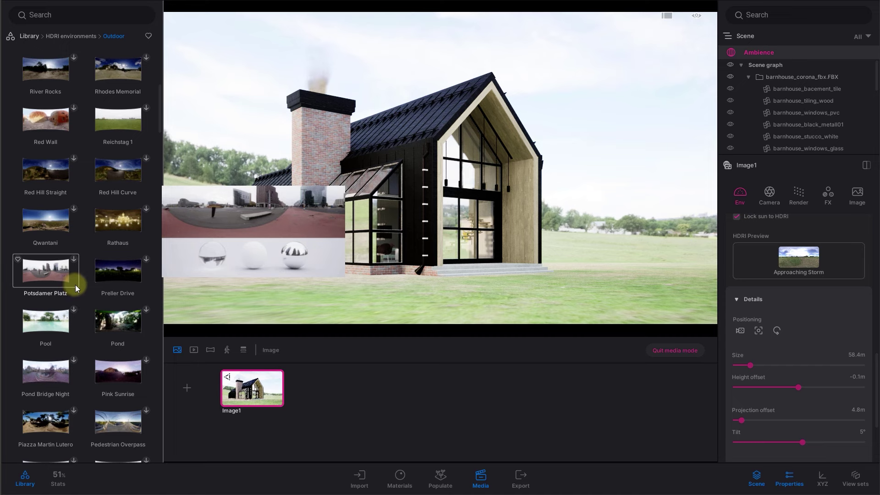
{"action": "scroll", "coordinate": [75, 284], "scroll_direction": "up", "scroll_amount": 10}
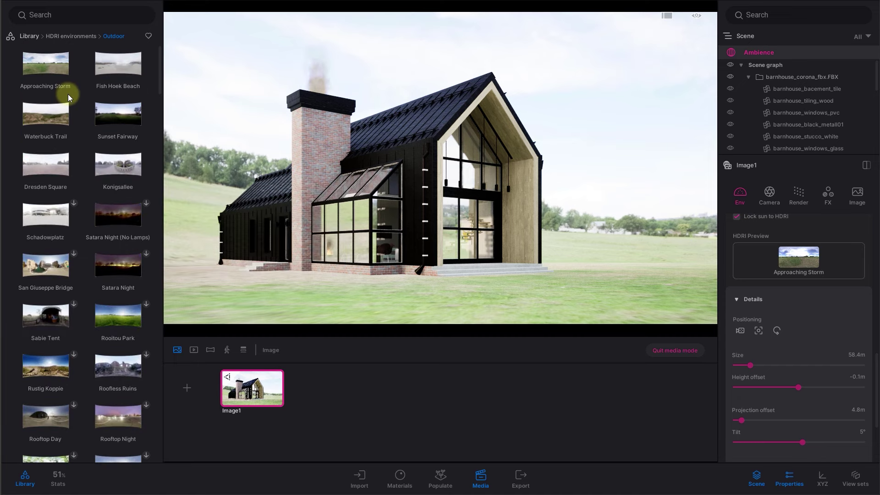
{"action": "left_click_drag", "start_coordinate": [107, 110], "coordinate": [548, 144]}
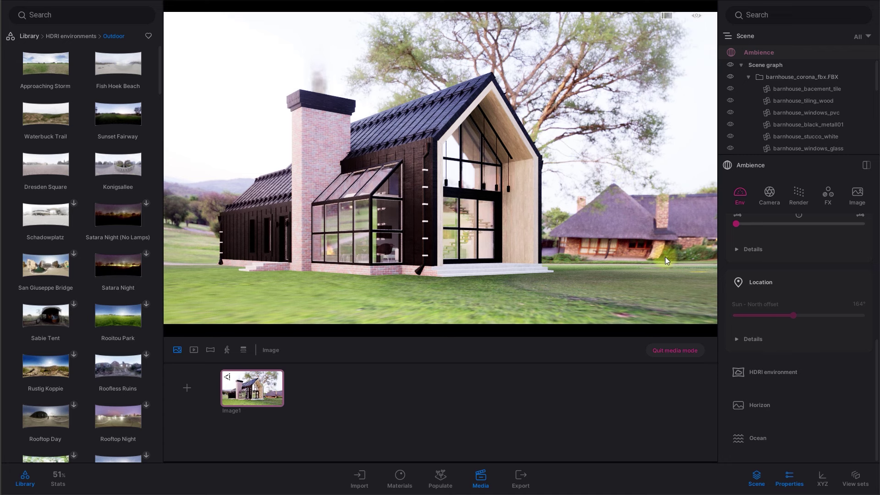
- Set the Sunset Fairway backdrop's tilt to 0° and its rotation to 17°
{"action": "left_click", "coordinate": [762, 373]}
{"action": "left_click", "coordinate": [738, 373]}
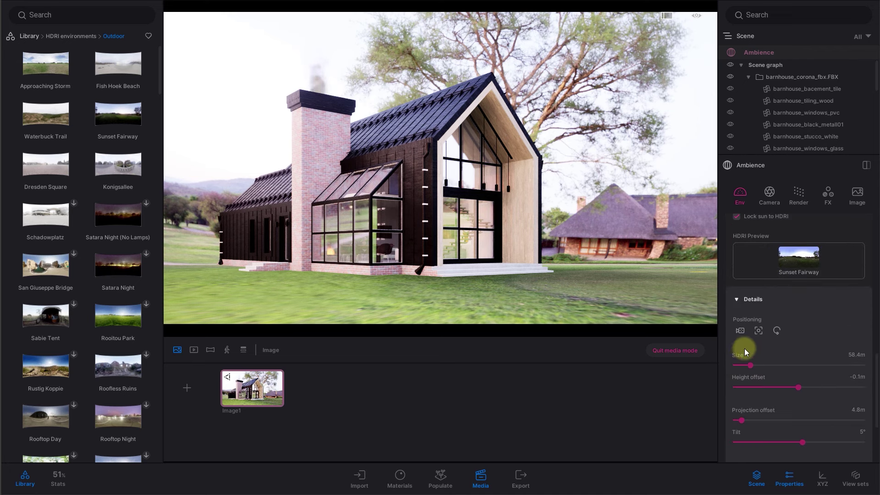
{"action": "scroll", "coordinate": [745, 350], "scroll_direction": "down", "scroll_amount": 1}
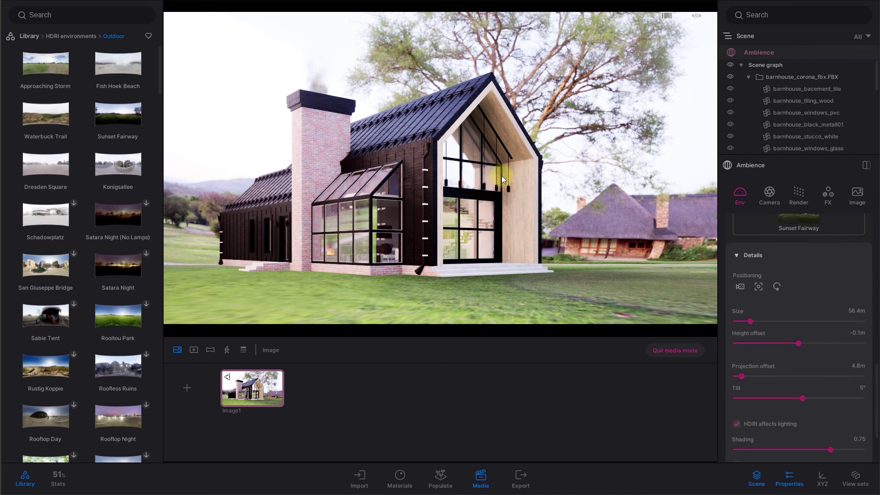
{"action": "left_click_drag", "start_coordinate": [804, 398], "coordinate": [799, 397]}
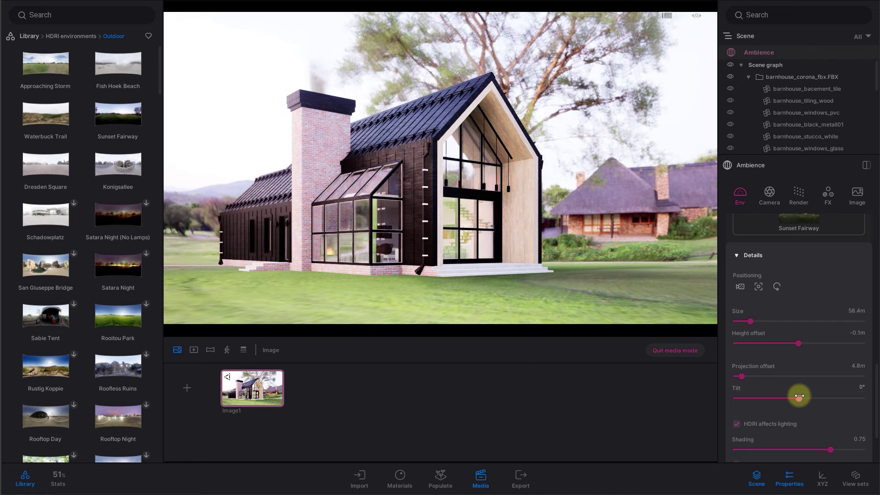
{"action": "scroll", "coordinate": [797, 373], "scroll_direction": "up", "scroll_amount": 2}
{"action": "left_click_drag", "start_coordinate": [744, 226], "coordinate": [742, 227]}
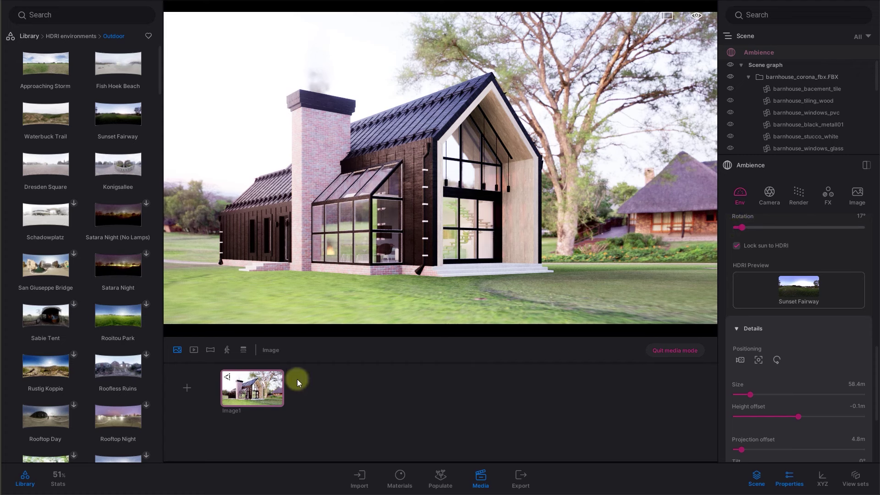
- Duplicate Image1 twice to get three images of the house
{"action": "left_click", "coordinate": [246, 375]}
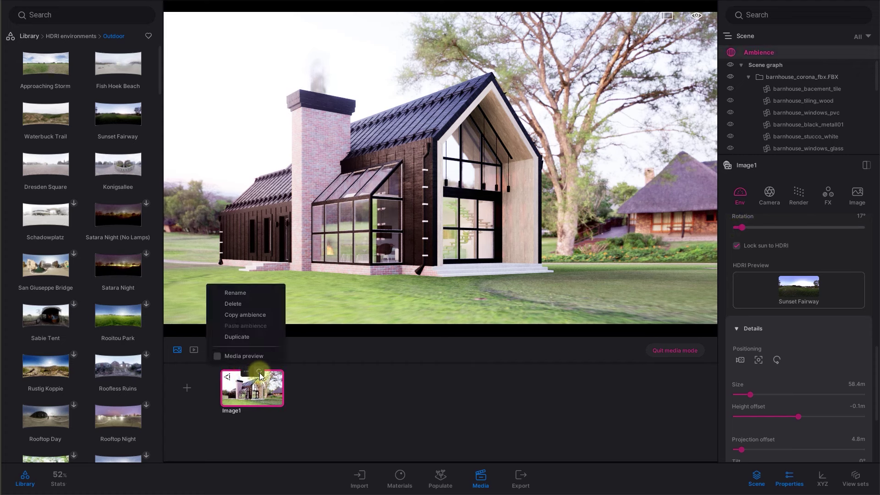
{"action": "left_click", "coordinate": [260, 375]}
{"action": "left_click", "coordinate": [246, 372]}
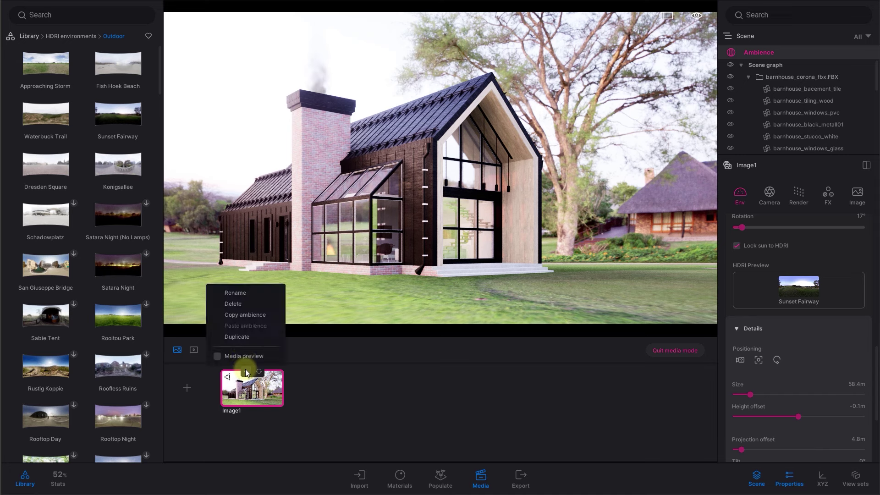
{"action": "left_click", "coordinate": [244, 340]}
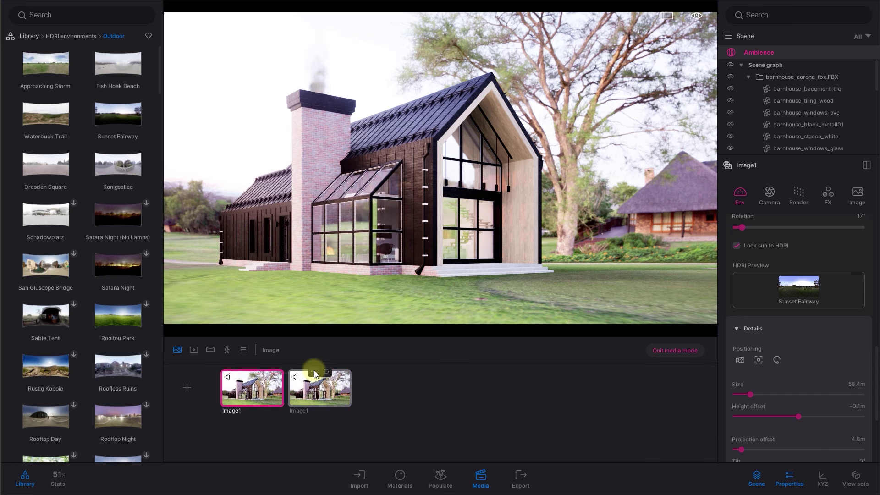
{"action": "left_click", "coordinate": [314, 372]}
{"action": "left_click", "coordinate": [310, 338]}
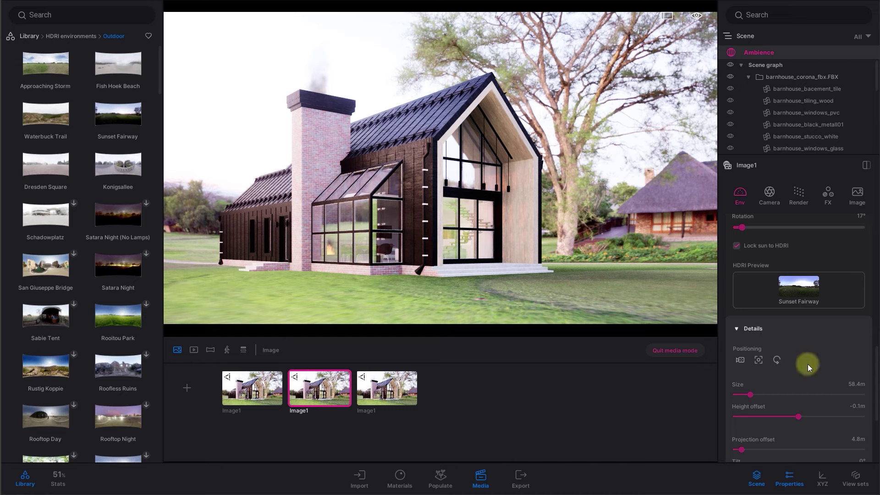
- Set the backdrop rotation to 221° for the second image, and set rotation 360° and intensity 12.04 for the third
{"action": "scroll", "coordinate": [788, 368], "scroll_direction": "up", "scroll_amount": 3}
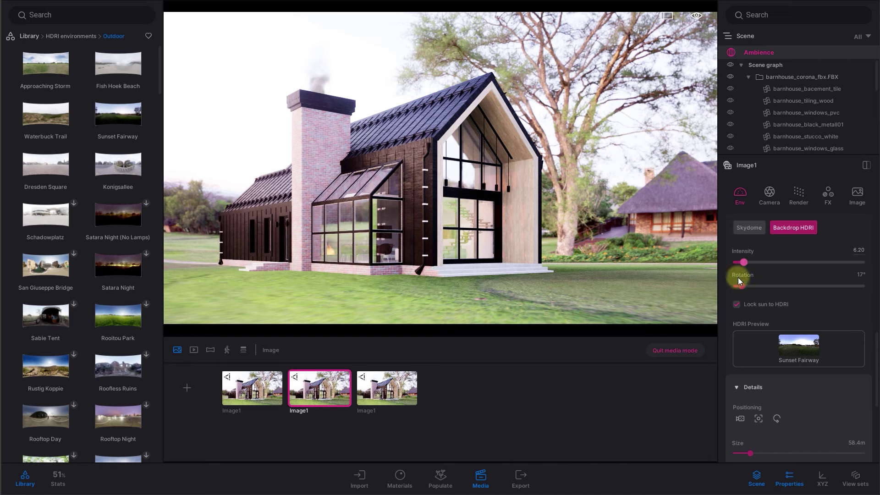
{"action": "left_click_drag", "start_coordinate": [741, 283], "coordinate": [813, 287]}
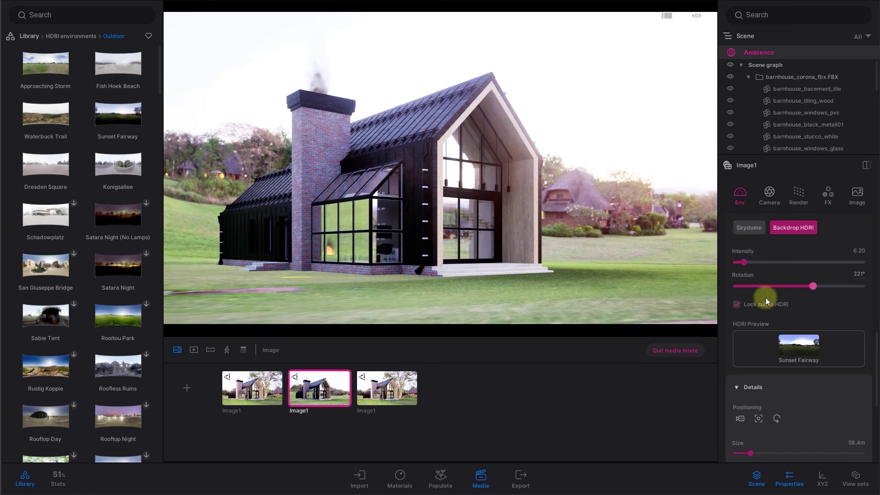
{"action": "left_click", "coordinate": [392, 392]}
{"action": "left_click_drag", "start_coordinate": [748, 268], "coordinate": [874, 284]}
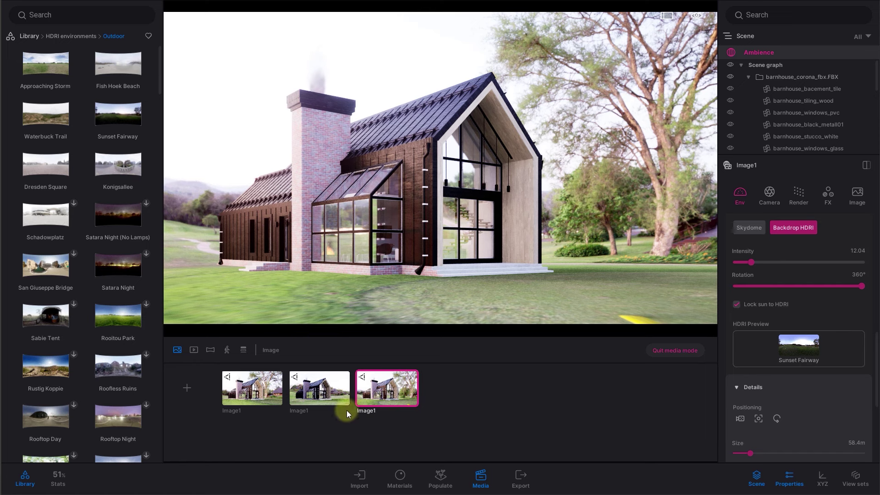
{"action": "mouse_move", "coordinate": [375, 410]}
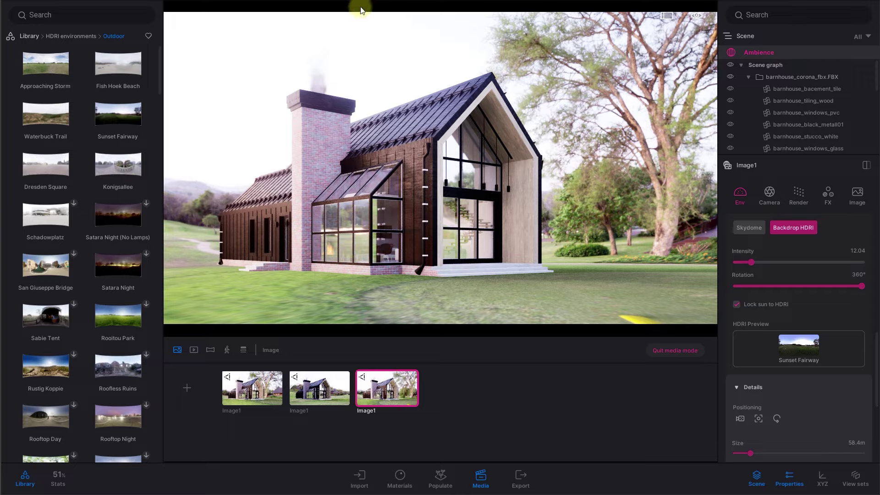
{"action": "key", "text": "ctrl+z"}
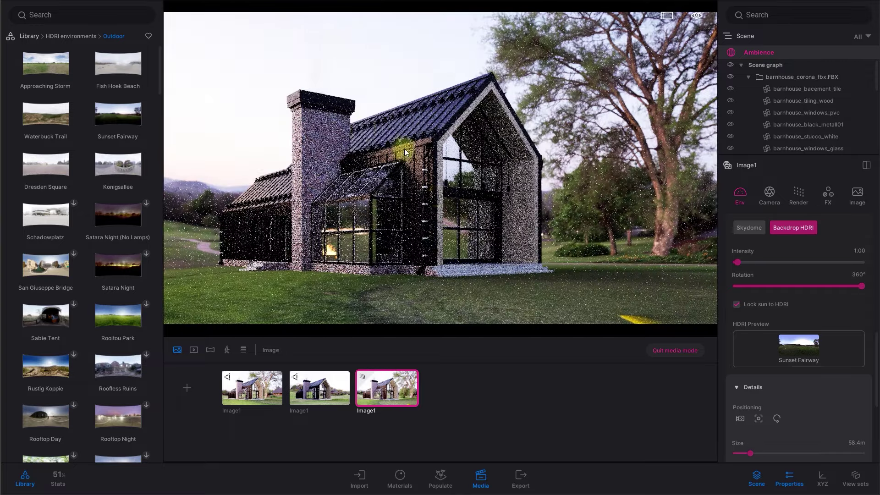
{"action": "key", "text": "ctrl+y"}
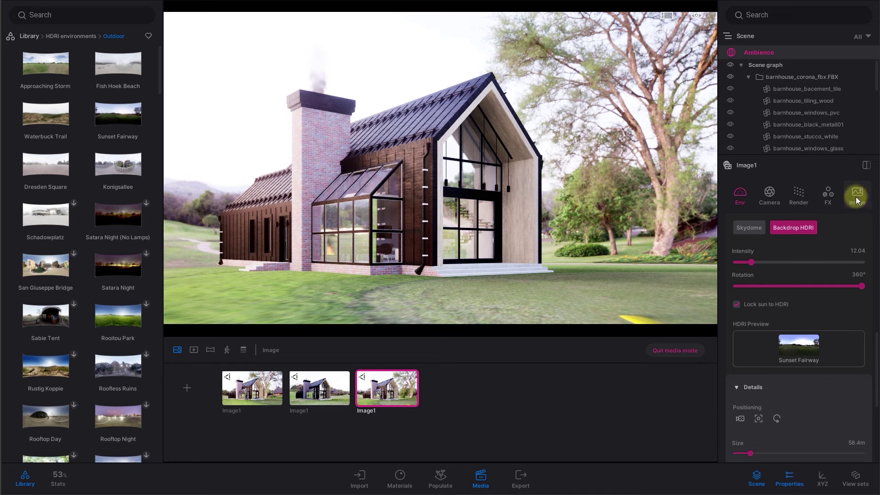
{"action": "left_click", "coordinate": [801, 197]}
{"action": "scroll", "coordinate": [821, 279], "scroll_direction": "up", "scroll_amount": 4}
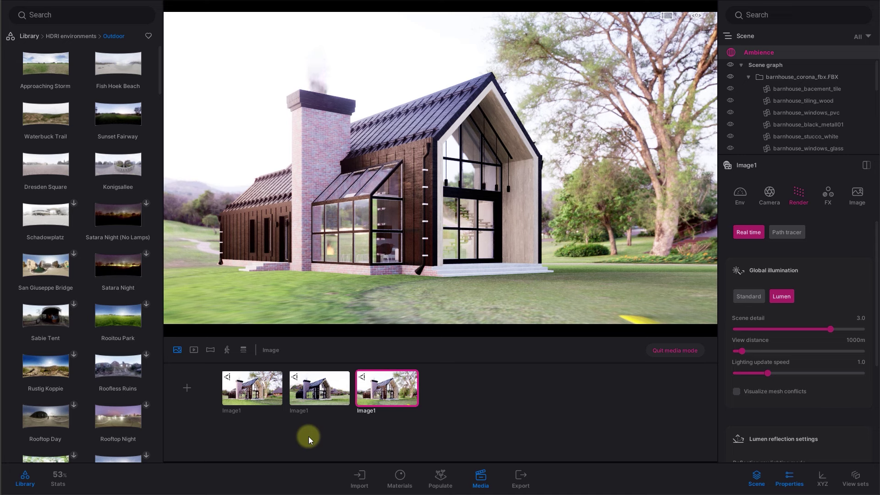
- Lower the backdrop HDRI intensity to 2.92 for the third image, about 3.28 for the second and 4.38 for the first
{"action": "left_click", "coordinate": [740, 197]}
{"action": "scroll", "coordinate": [772, 384], "scroll_direction": "down", "scroll_amount": 5}
{"action": "scroll", "coordinate": [771, 386], "scroll_direction": "down", "scroll_amount": 2}
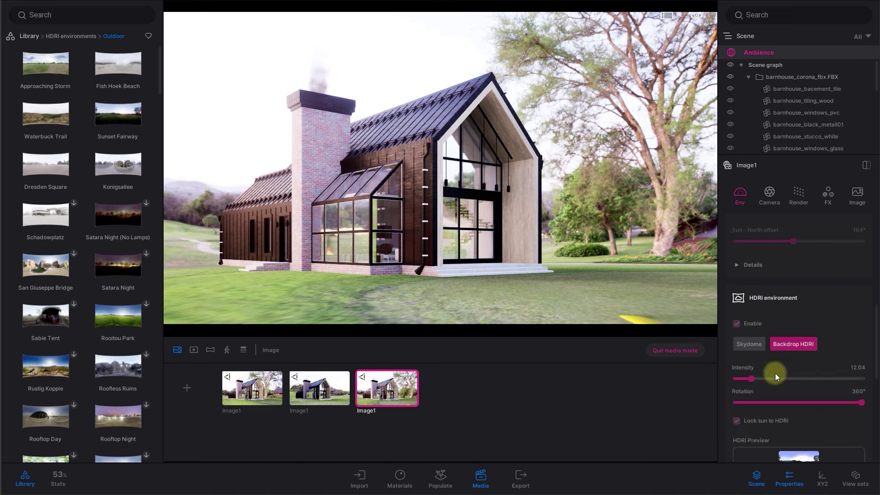
{"action": "left_click_drag", "start_coordinate": [750, 379], "coordinate": [741, 379]}
{"action": "left_click", "coordinate": [371, 387]}
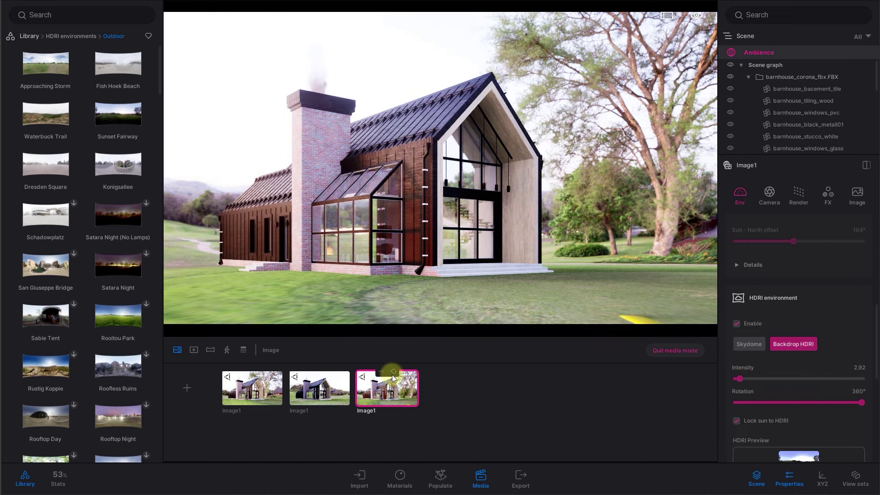
{"action": "left_click", "coordinate": [323, 394]}
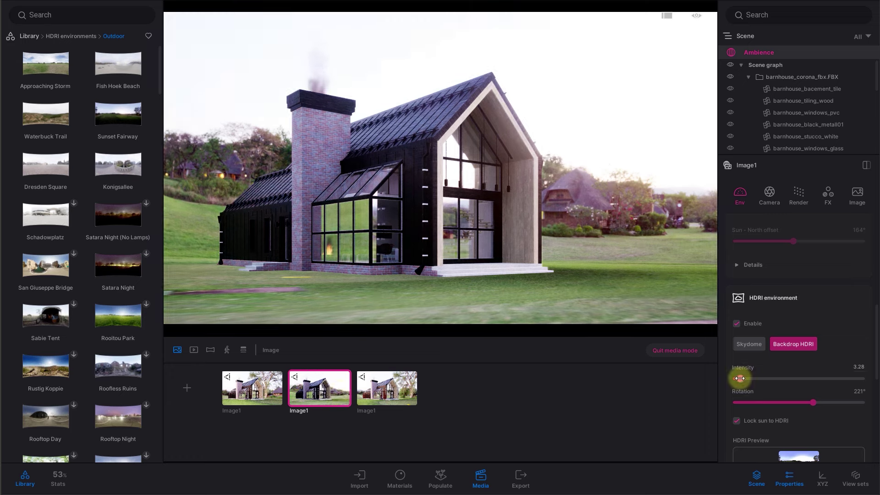
{"action": "left_click", "coordinate": [253, 389]}
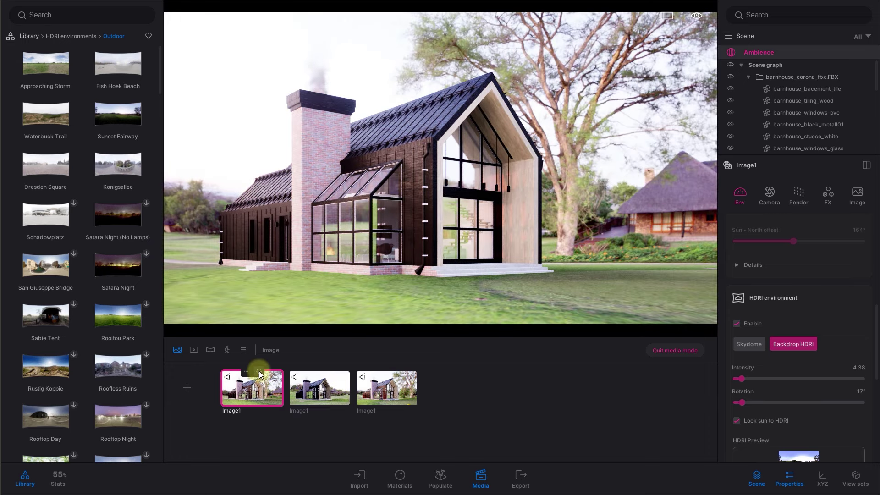
- Open the local image export settings and select all three images for export
{"action": "left_click", "coordinate": [521, 477]}
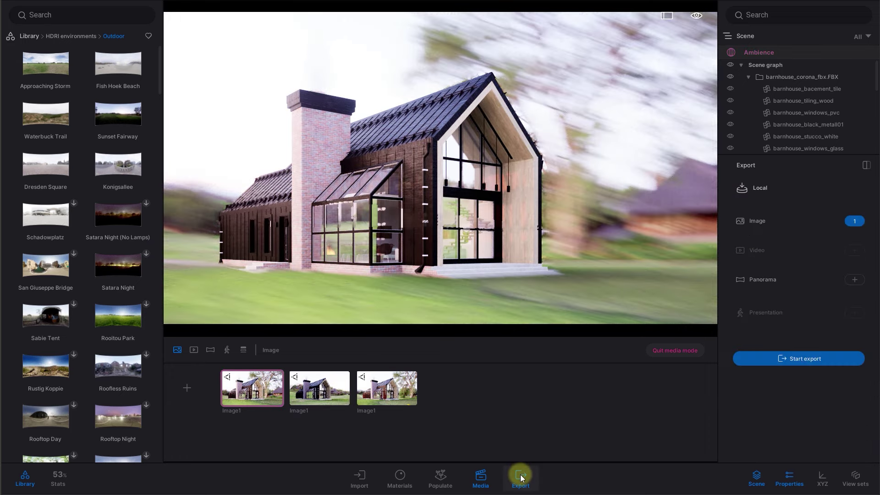
{"action": "left_click", "coordinate": [757, 221]}
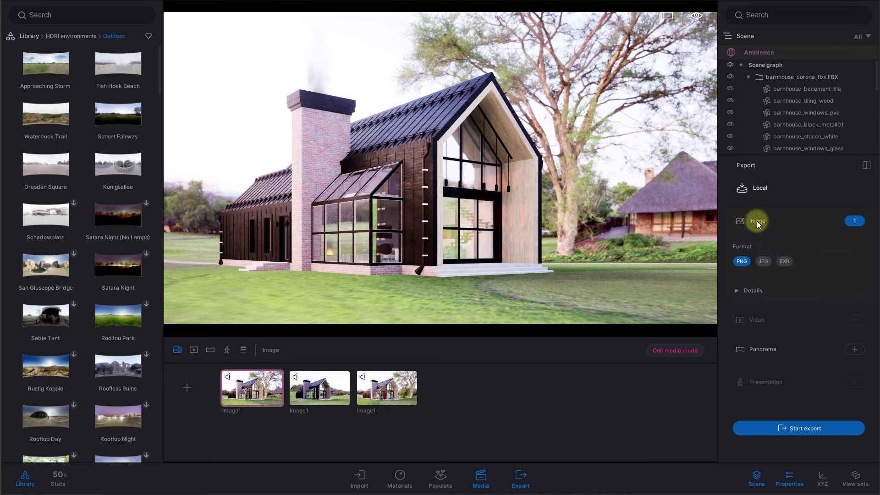
{"action": "left_click", "coordinate": [855, 221]}
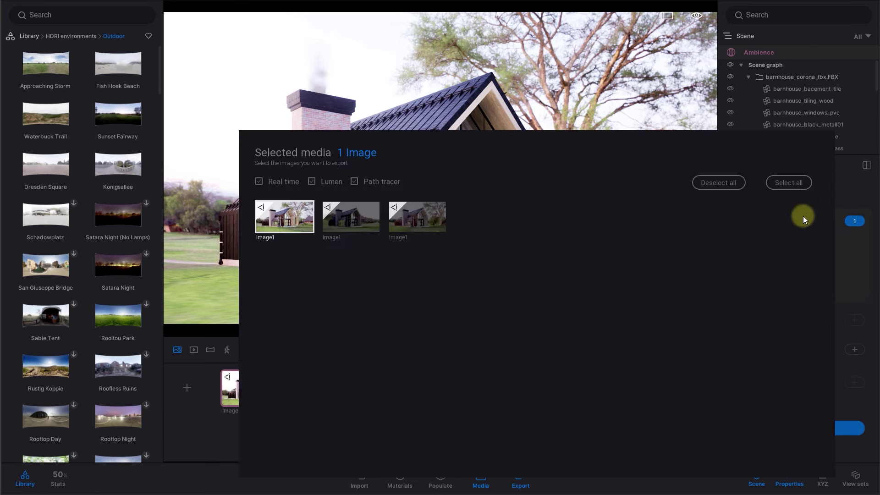
{"action": "left_click", "coordinate": [771, 182]}
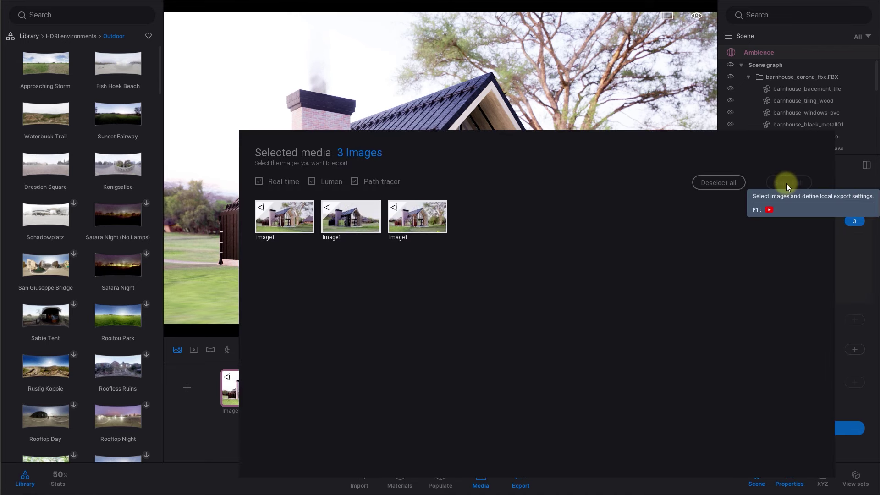
- Finish the image selection and export the three images locally in PNG format to the current folder
{"action": "left_click", "coordinate": [861, 275]}
{"action": "left_click", "coordinate": [805, 425]}
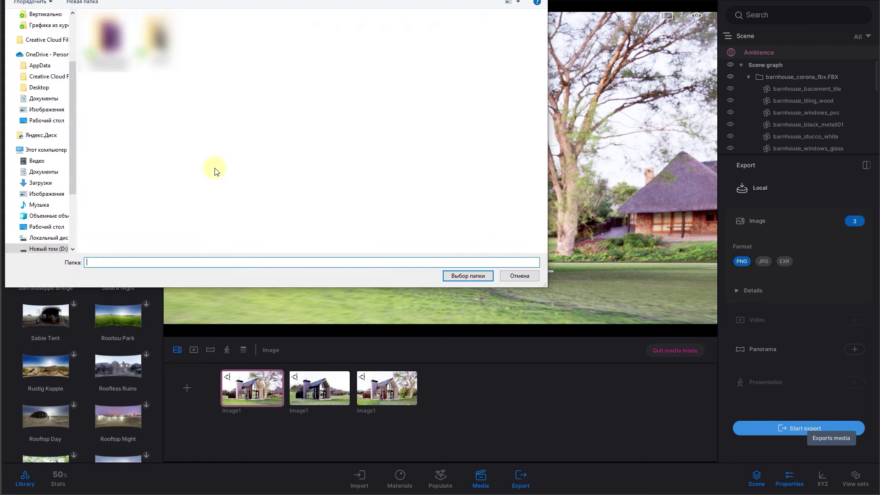
{"action": "left_click", "coordinate": [460, 277]}
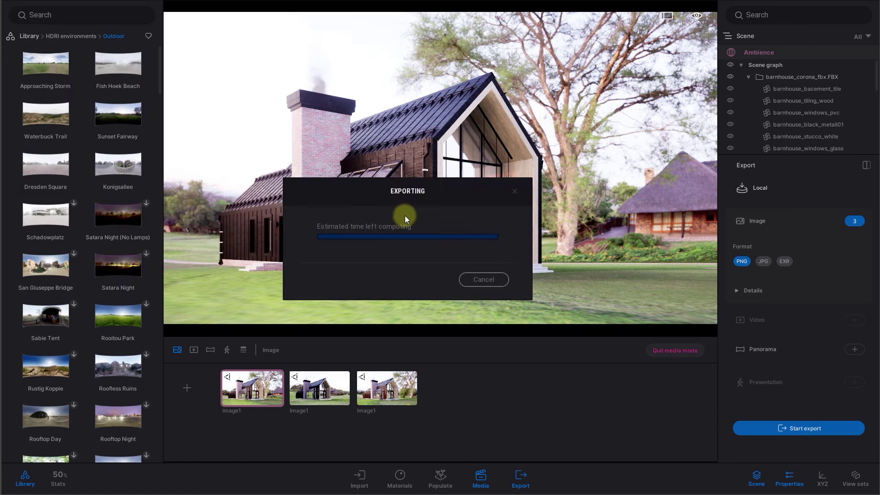
- Show the scene statistics and plant an Austrian Pine from the tree library on the lawn in front of the thatched house
{"action": "left_click", "coordinate": [59, 479]}
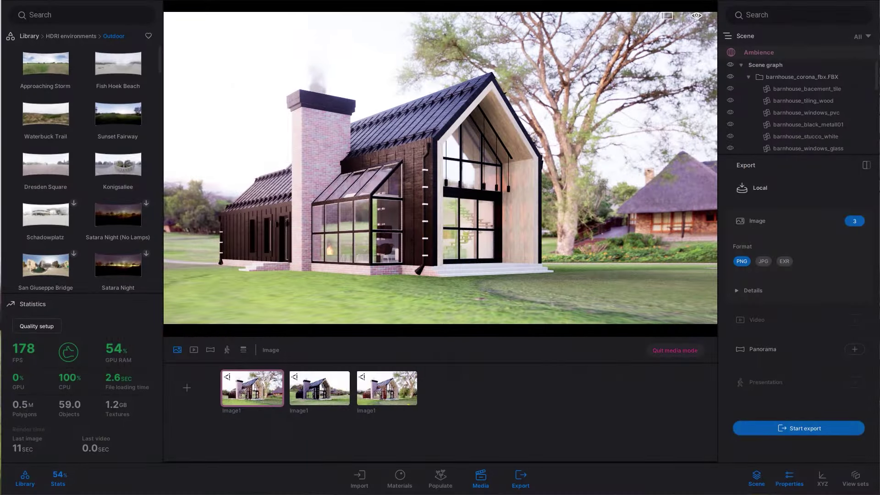
{"action": "left_click", "coordinate": [32, 36]}
{"action": "left_click", "coordinate": [109, 71]}
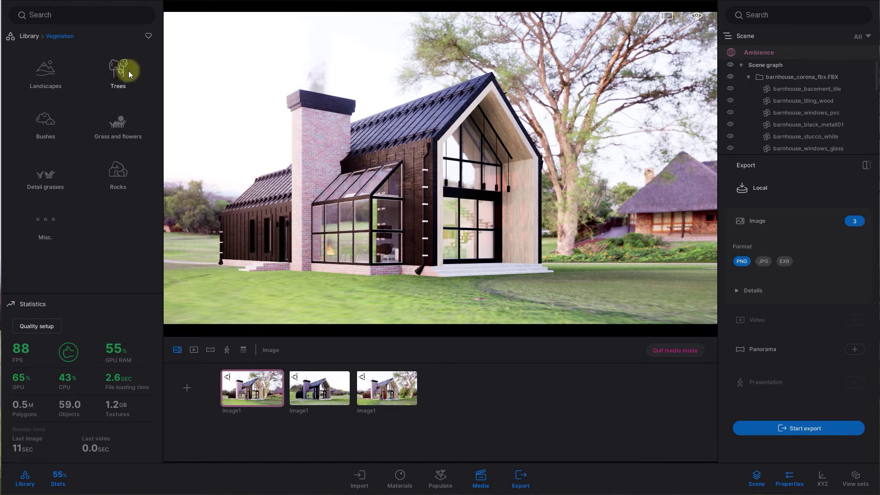
{"action": "left_click", "coordinate": [129, 71]}
{"action": "left_click_drag", "start_coordinate": [51, 166], "coordinate": [636, 307]}
- Set the age of the Austrian Pine in front of the thatched house to 70%
{"action": "left_click", "coordinate": [768, 198]}
{"action": "mouse_move", "coordinate": [799, 196]}
{"action": "left_mouse_down"}
{"action": "mouse_move", "coordinate": [864, 197]}
{"action": "mouse_move", "coordinate": [768, 208]}
{"action": "mouse_move", "coordinate": [834, 197]}
{"action": "mouse_move", "coordinate": [816, 197]}
{"action": "left_mouse_up"}
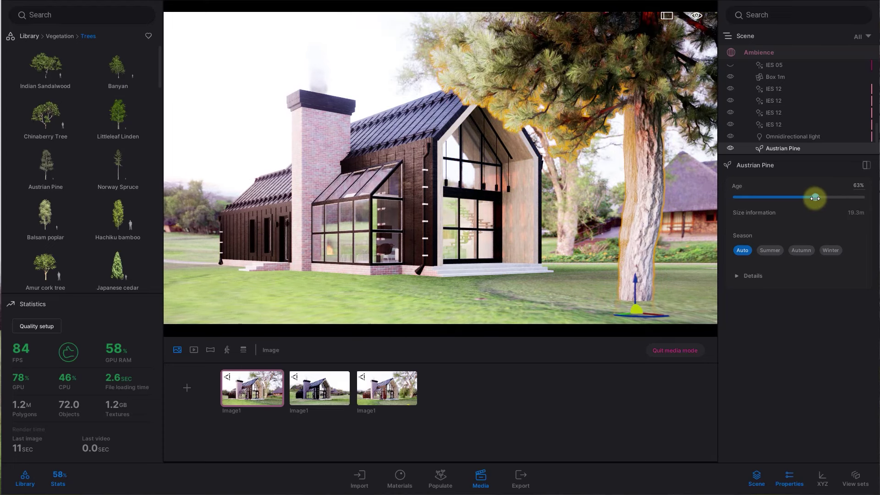
{"action": "left_click", "coordinate": [817, 197]}
{"action": "left_click_drag", "start_coordinate": [818, 197], "coordinate": [823, 197]}
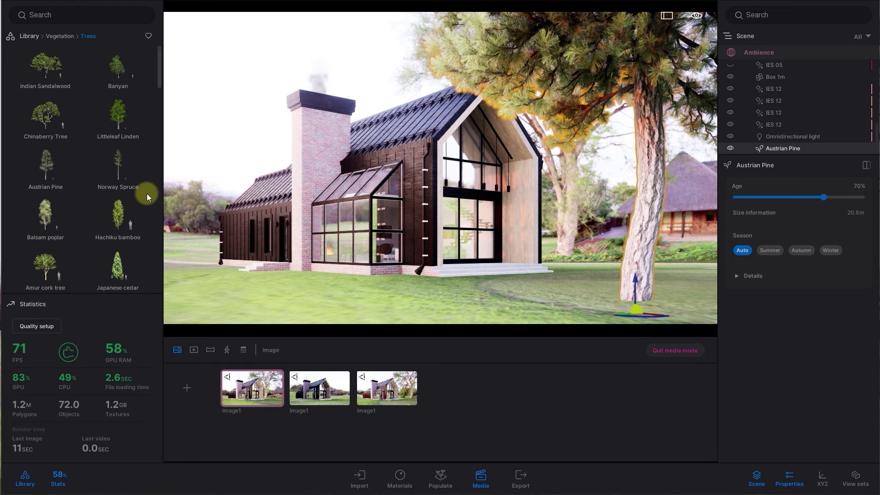
- Plant a second Austrian Pine on the lawn beyond the chimney side of the barnhouse, aged 38%, and slightly adjust its position
{"action": "mouse_move", "coordinate": [32, 155]}
{"action": "left_click_drag", "start_coordinate": [41, 174], "coordinate": [172, 281]}
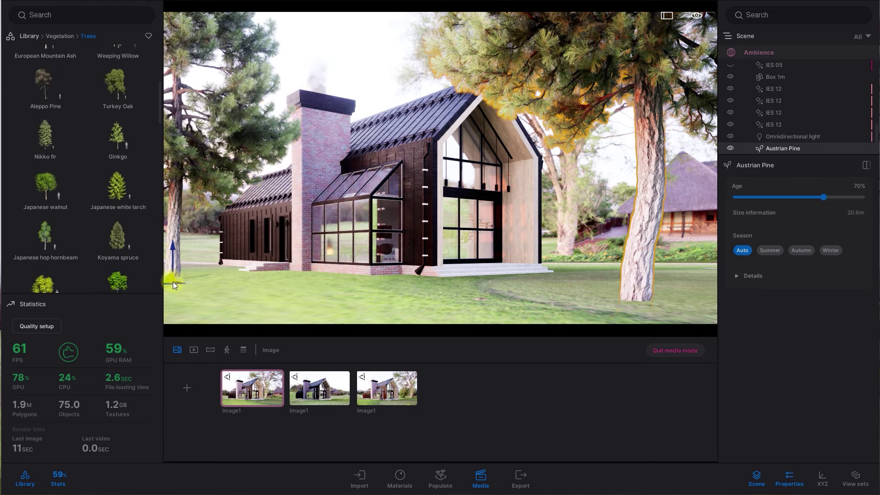
{"action": "mouse_move", "coordinate": [799, 197]}
{"action": "left_mouse_down"}
{"action": "mouse_move", "coordinate": [771, 197]}
{"action": "mouse_move", "coordinate": [784, 201]}
{"action": "left_mouse_up"}
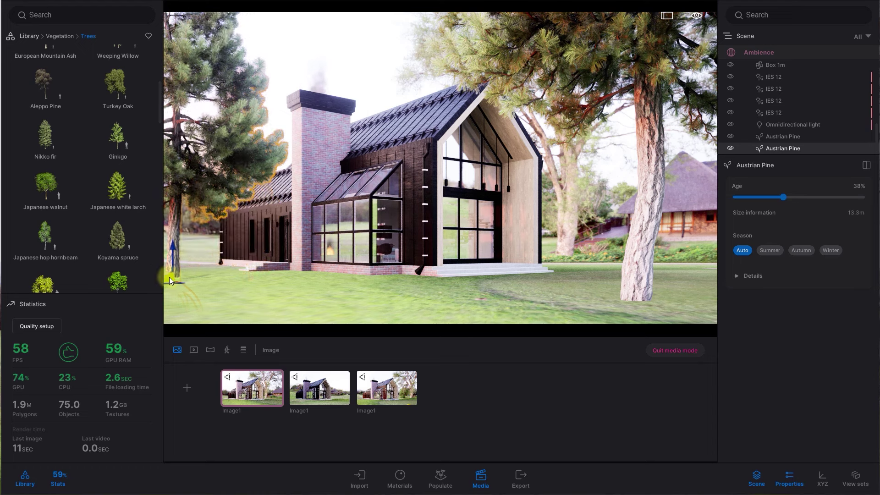
{"action": "mouse_move", "coordinate": [173, 291]}
{"action": "left_mouse_down"}
{"action": "mouse_move", "coordinate": [174, 282]}
{"action": "mouse_move", "coordinate": [245, 278]}
{"action": "mouse_move", "coordinate": [178, 289]}
{"action": "left_mouse_up"}
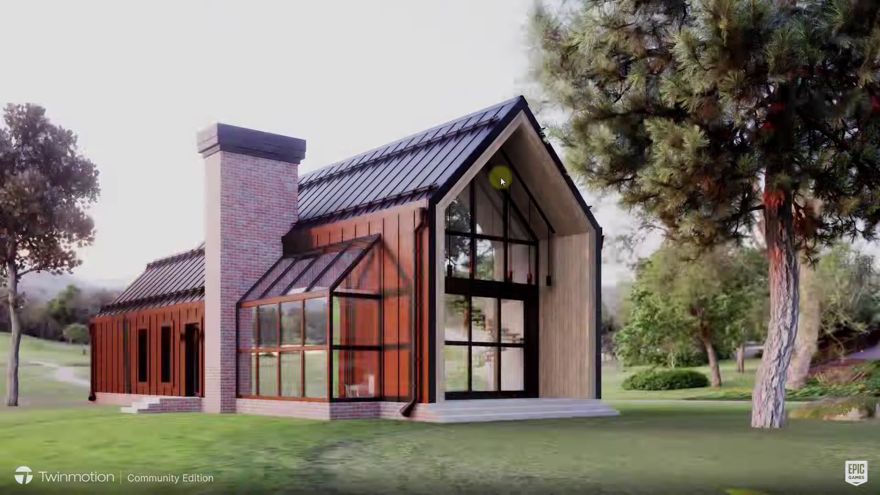